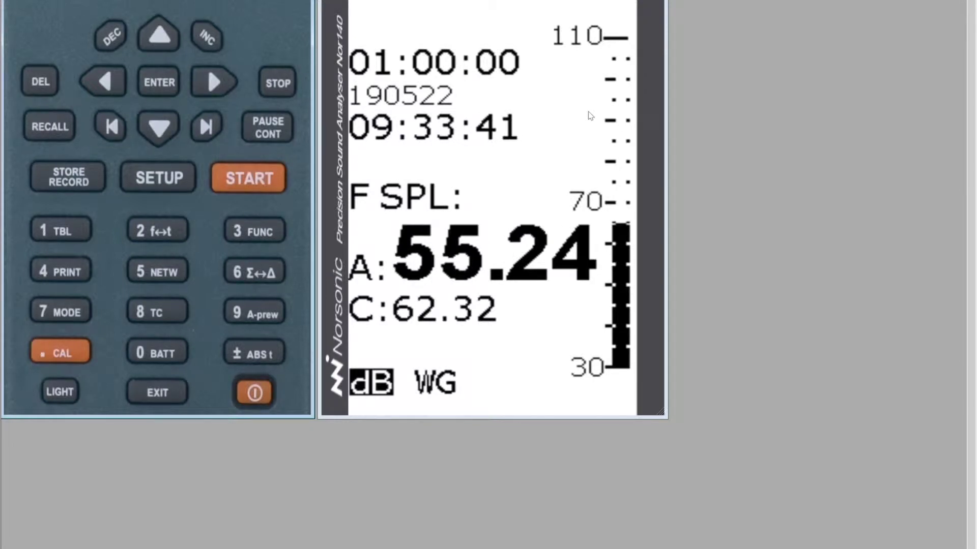
- Open the MODE menu listing Normal, Rev., Power, BuildAc., STIPA and FFT
key("7")
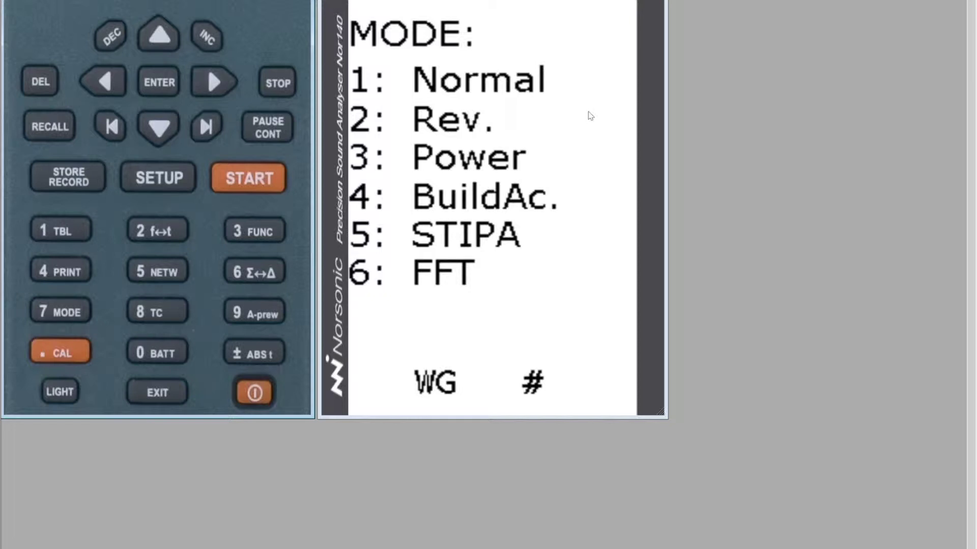
- Choose BuildAc. mode and its Airborne screen with V 9.6 m³ and S 1.0
key("4")
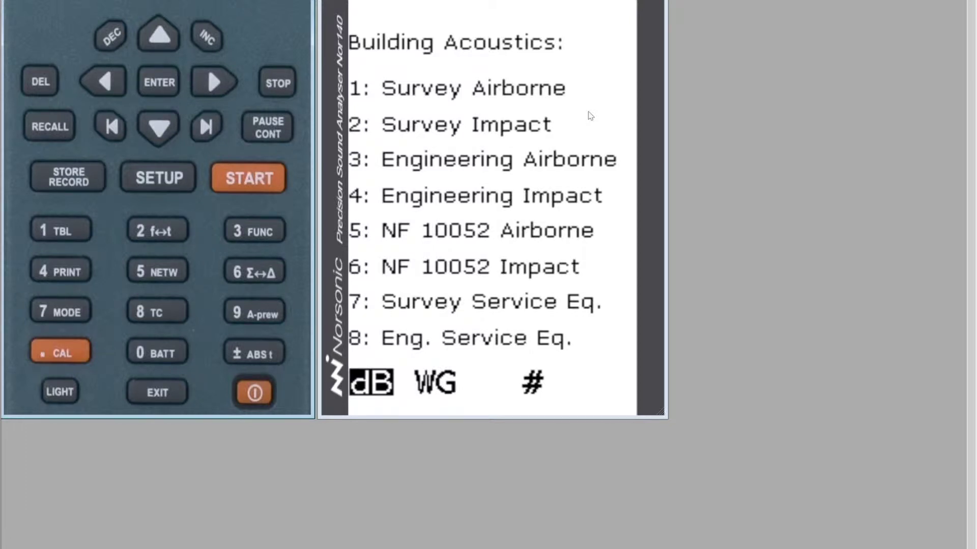
key("1")
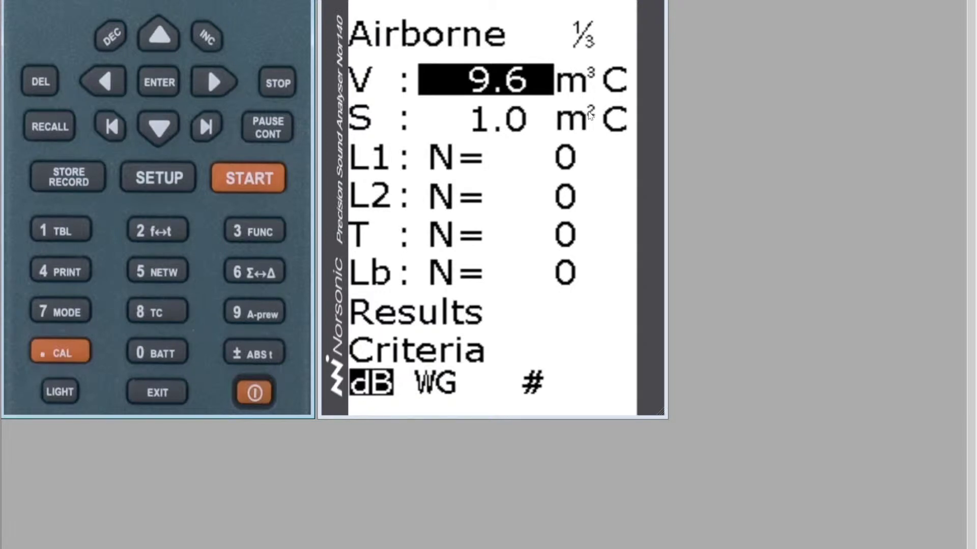
- Set receiving-room volume V to 10.0 m³ and bring up Calc. area for S
type("10")
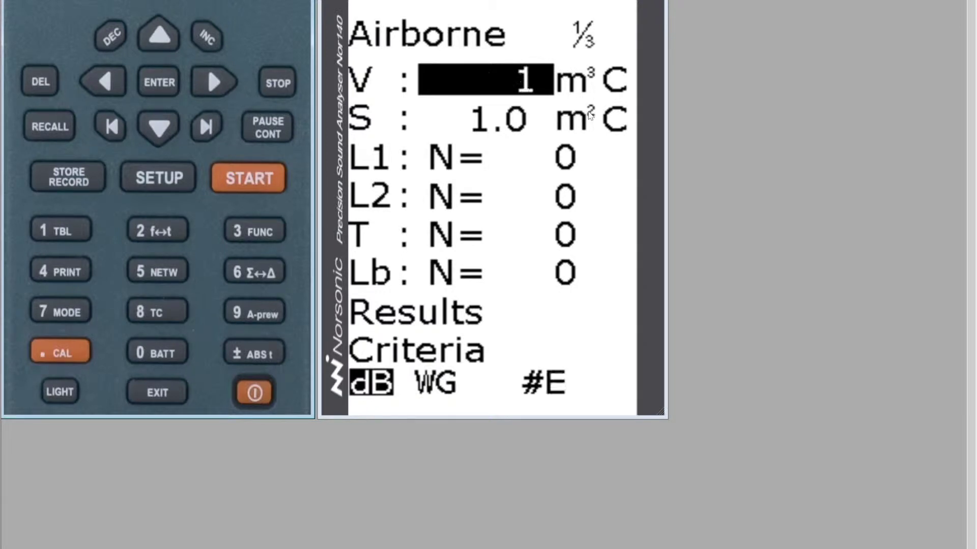
key("Return")
key("Right")
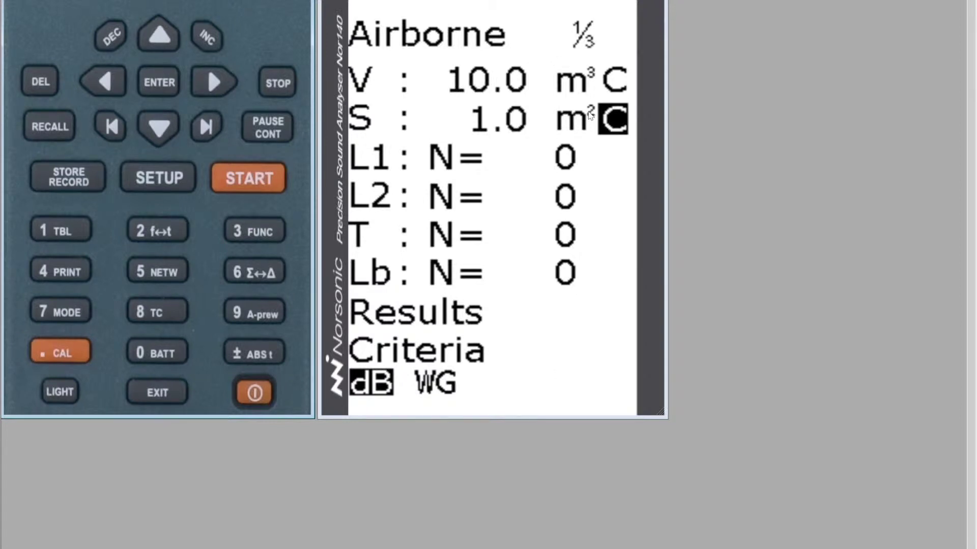
key("Return")
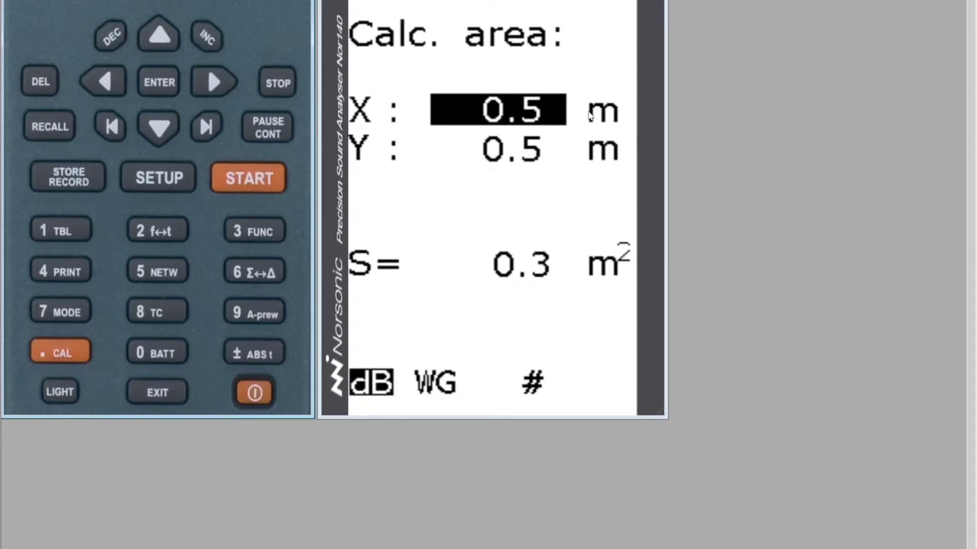
- Accept the calculated partition area S of 0.3 m² from X 0.5 m and Y 0.5 m
key("Return")
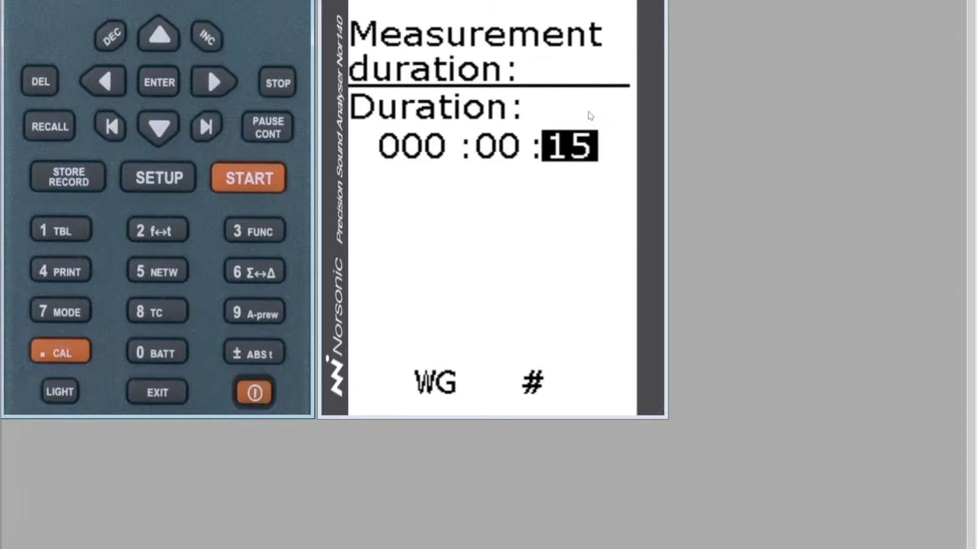
- Set the measurement duration to 000:00:06 and return to the SETUP menu
type("0")
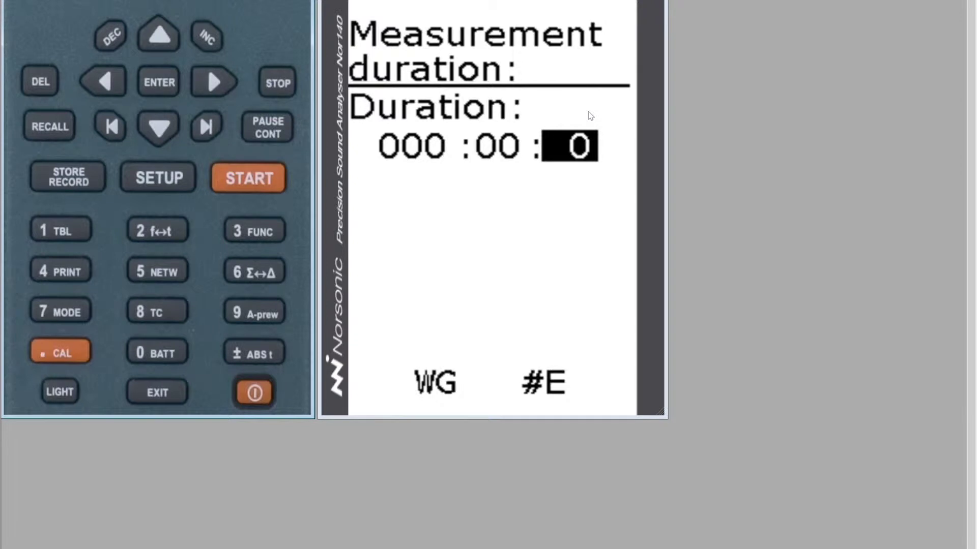
type("6")
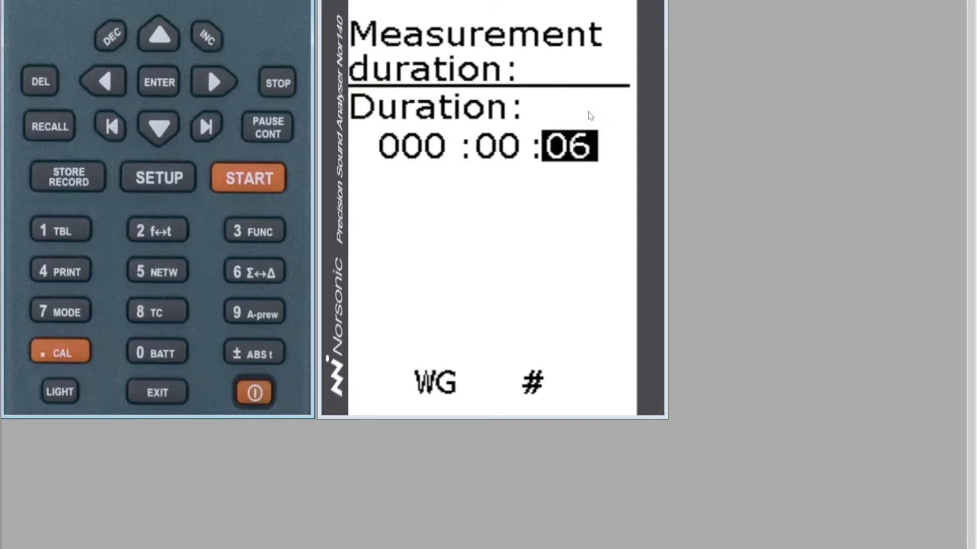
key("Return")
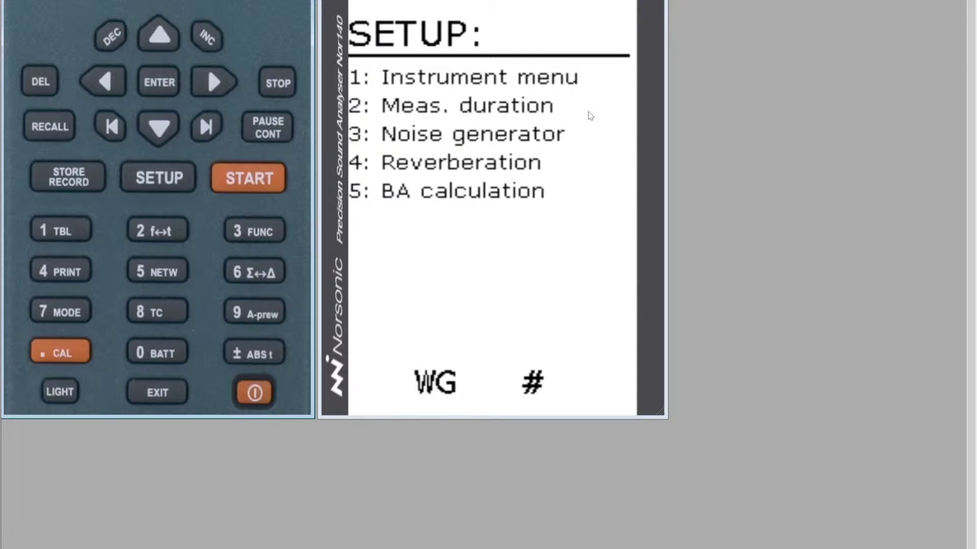
- Switch noise generator equalisation ON, keeping PINK noise at 0 dB gain
key("3")
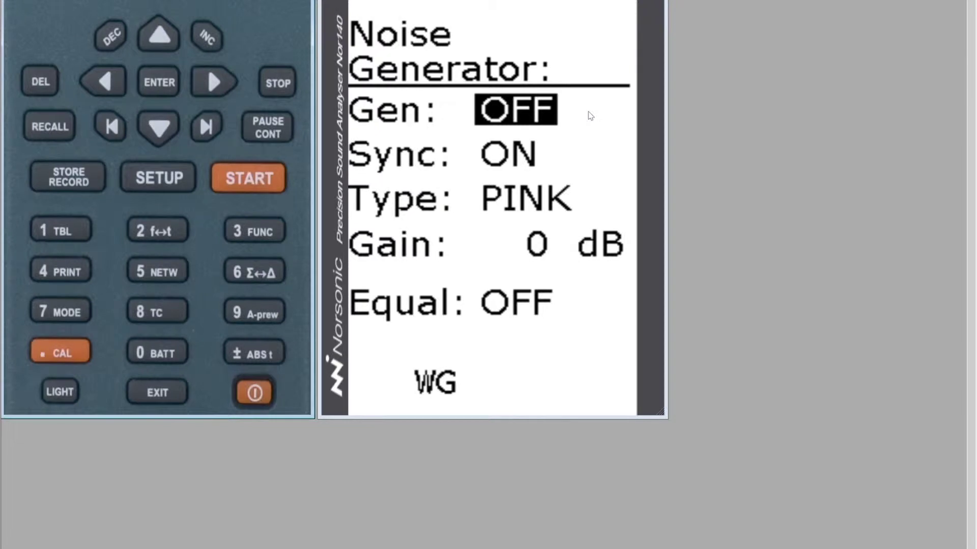
key("Down")
key("Down")
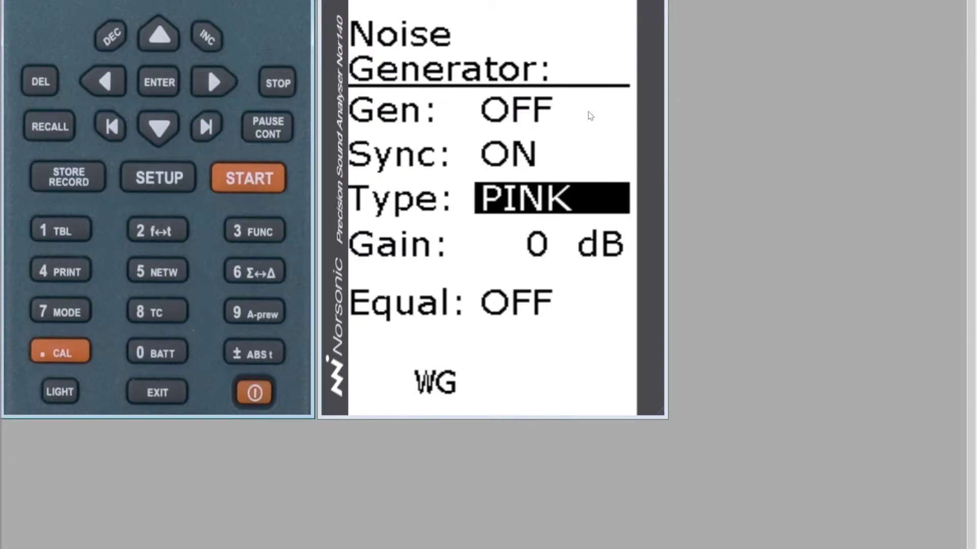
key("Down")
key("Down")
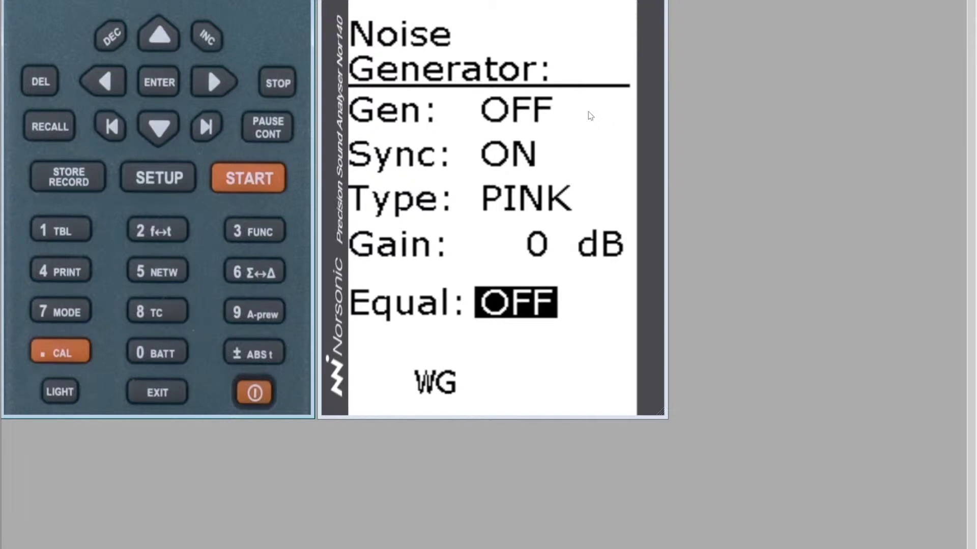
key("Right")
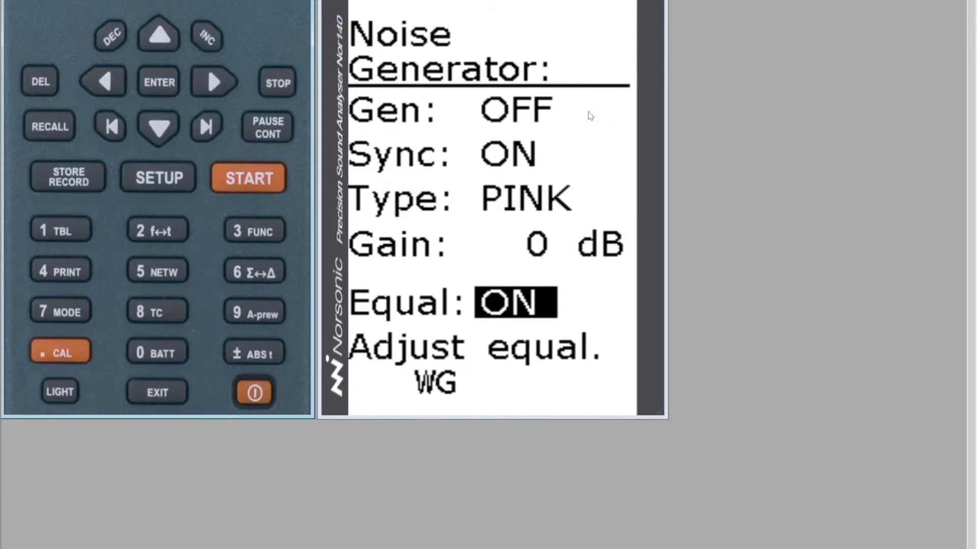
key("Down")
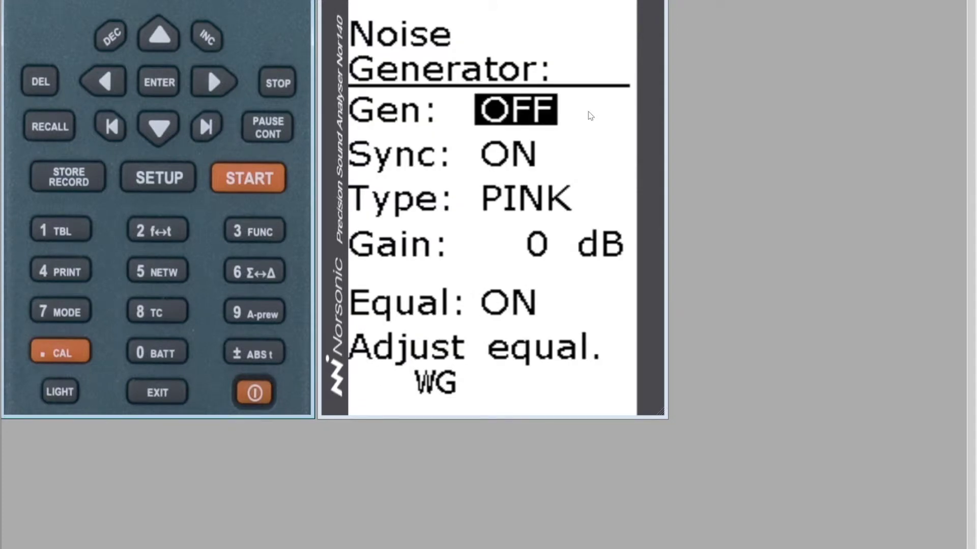
- Set noise generator Equal back to OFF and return to the SETUP menu
key("Down")
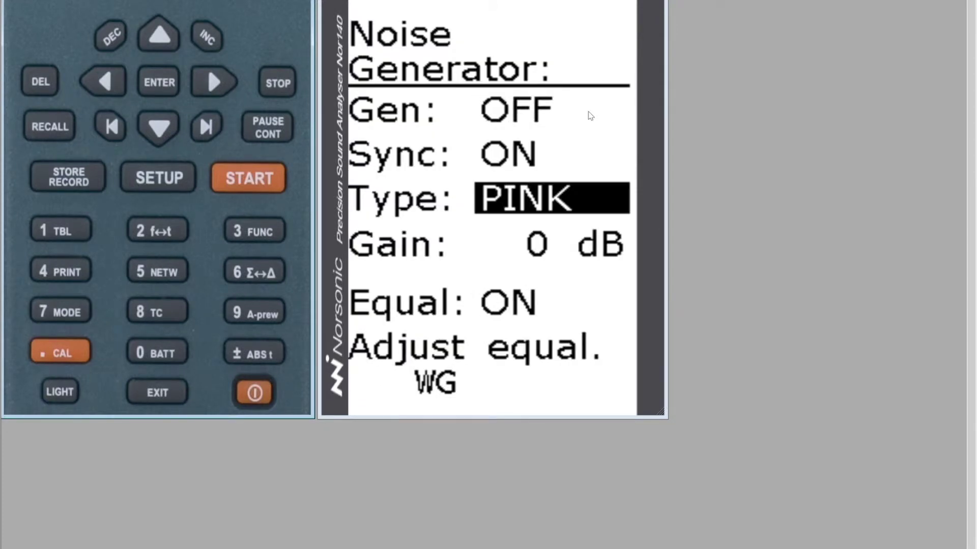
key("Down")
key("Down")
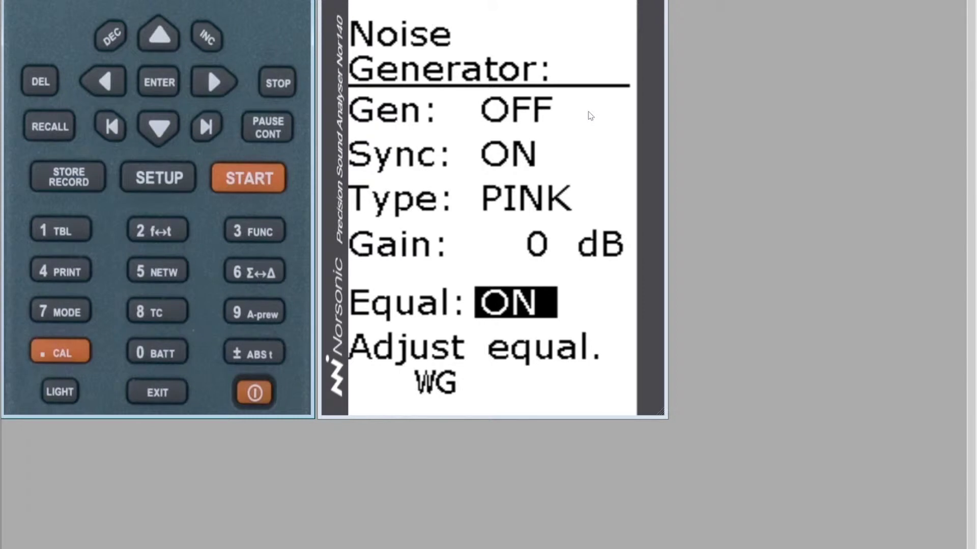
key("Right")
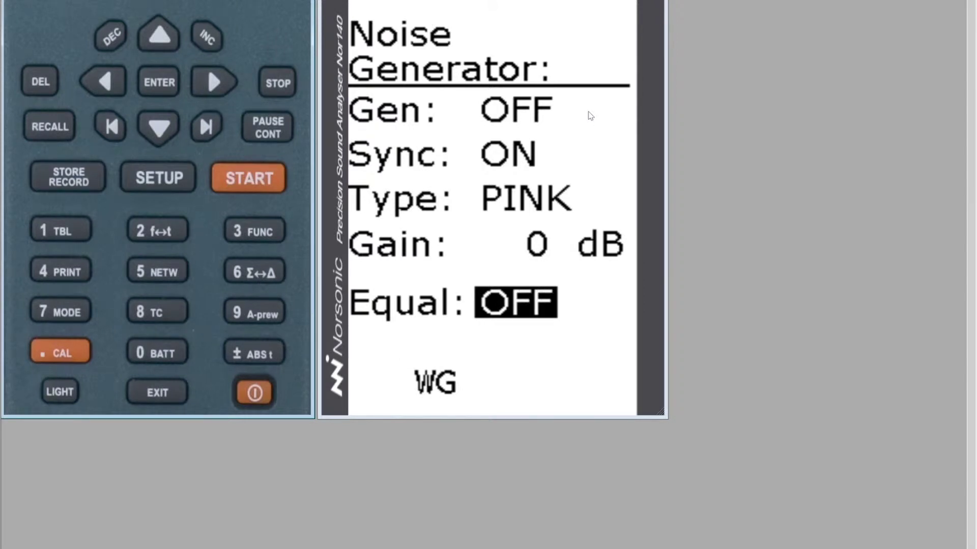
key("Up")
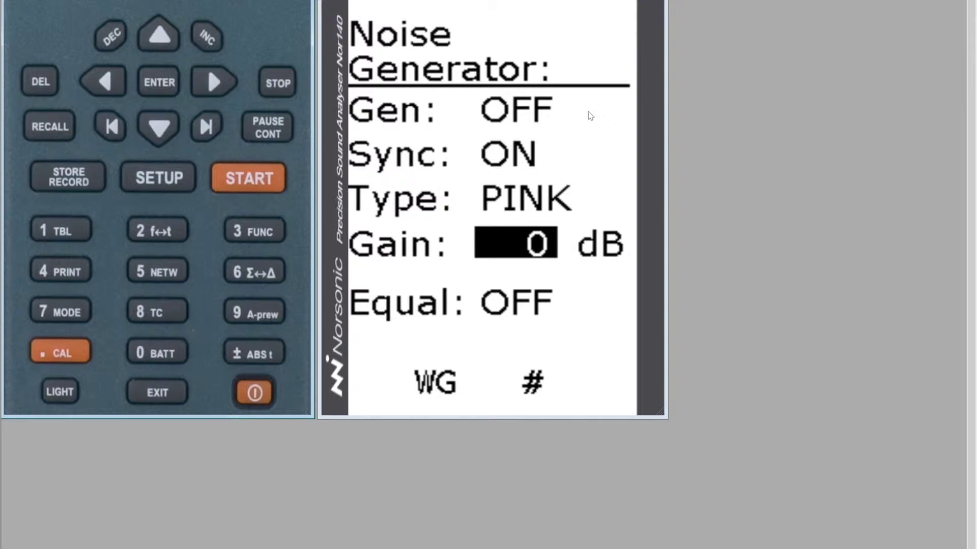
key("Escape")
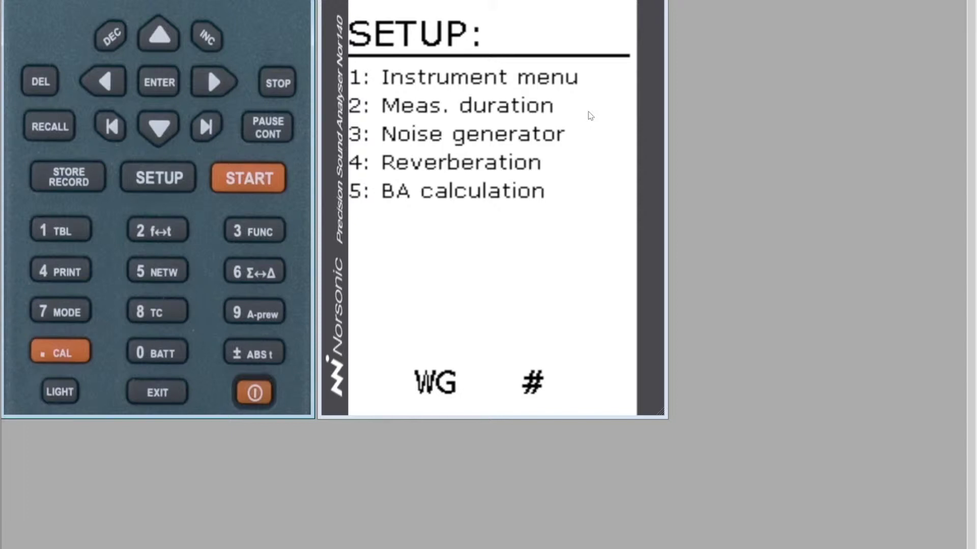
- Bring up Rev. setup with its Max RT, Ex.type and Ex.time settings
key("4")
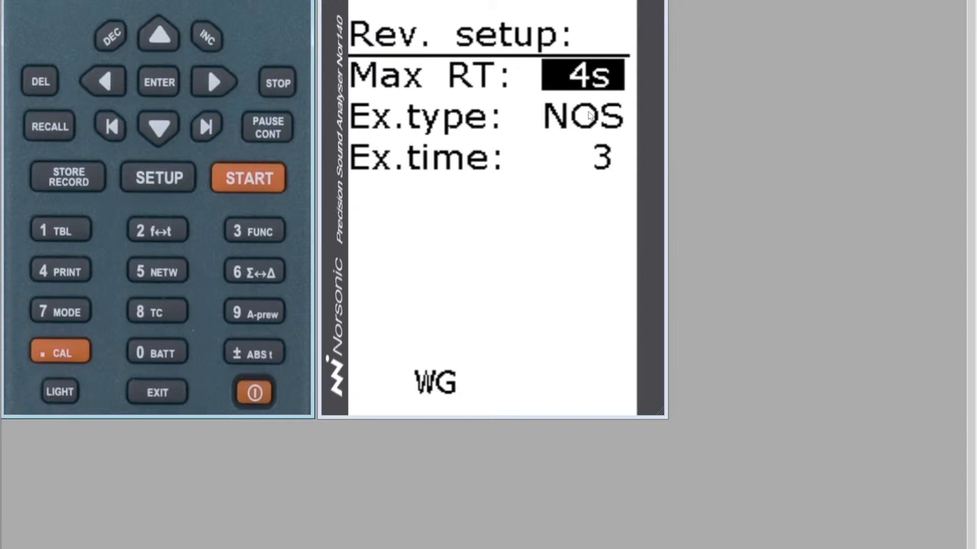
- Cycle the reverberation excitation type through IMP and EXT to review the options
left_click(589, 114)
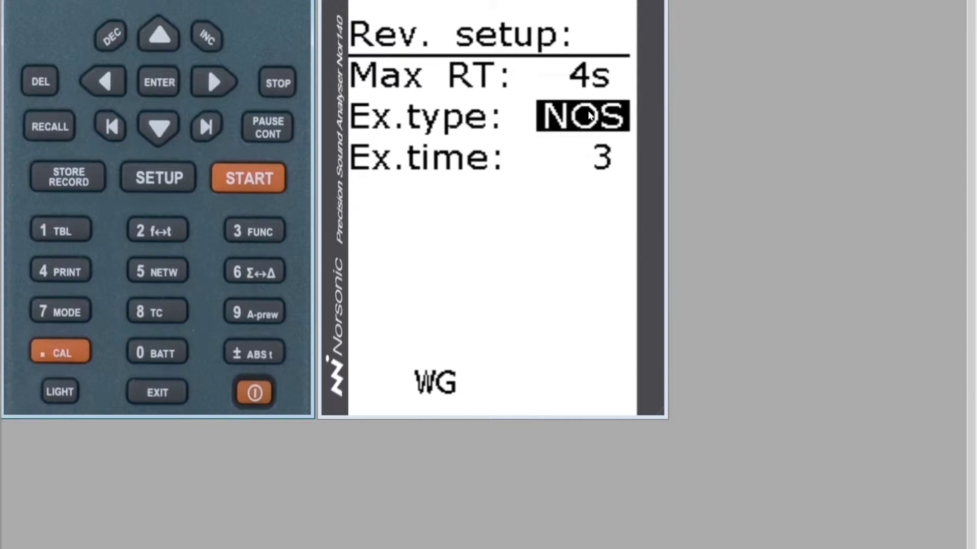
left_click(589, 114)
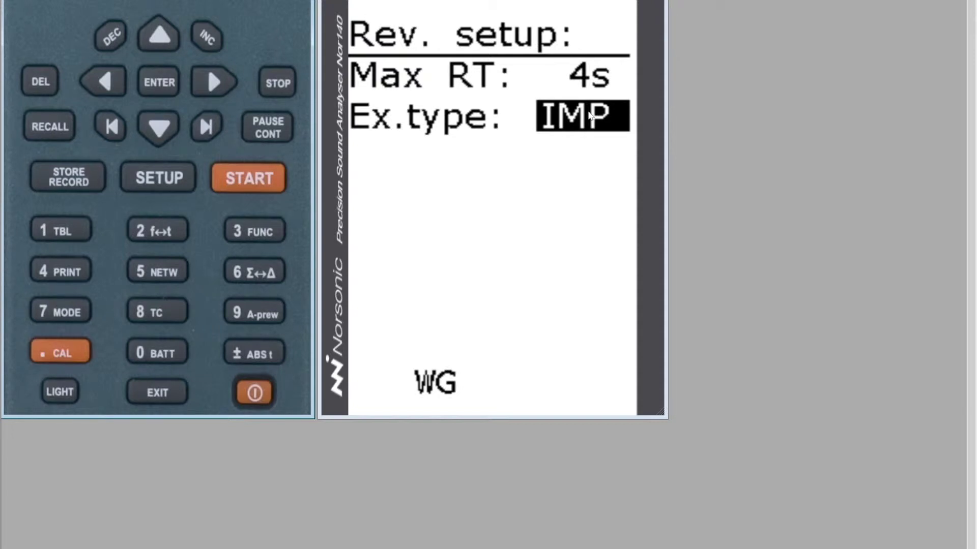
left_click(589, 114)
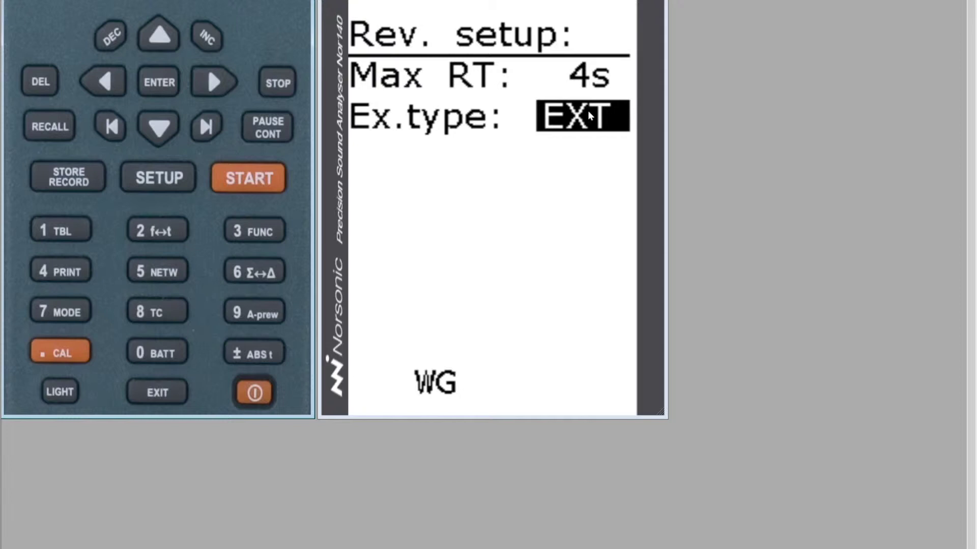
- Set excitation type back to NOS with Ex.time 3, then return to SETUP
key("Escape")
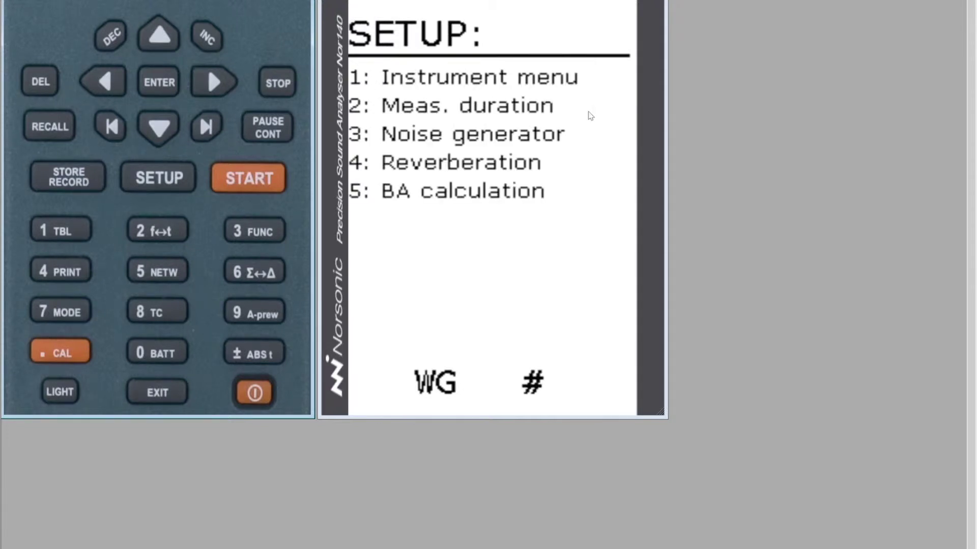
key("3")
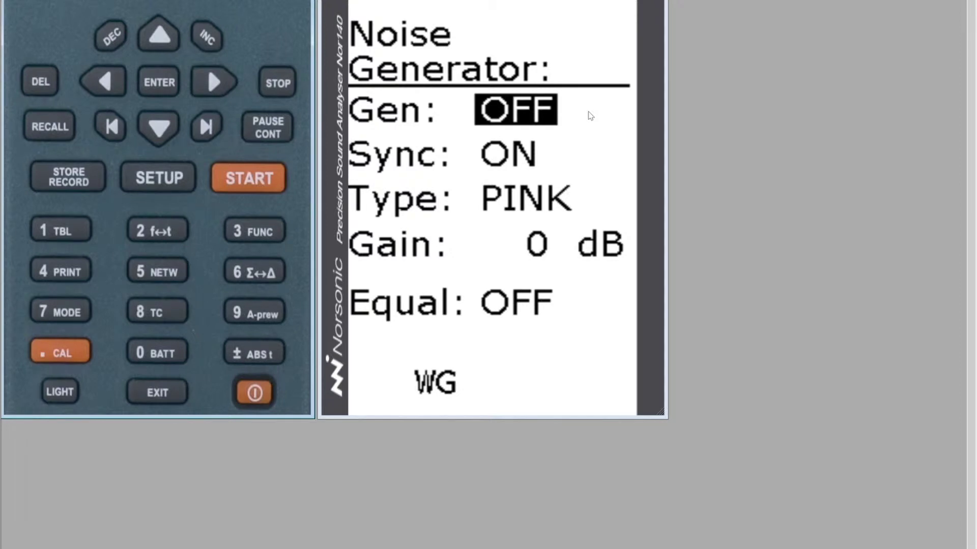
key("Escape")
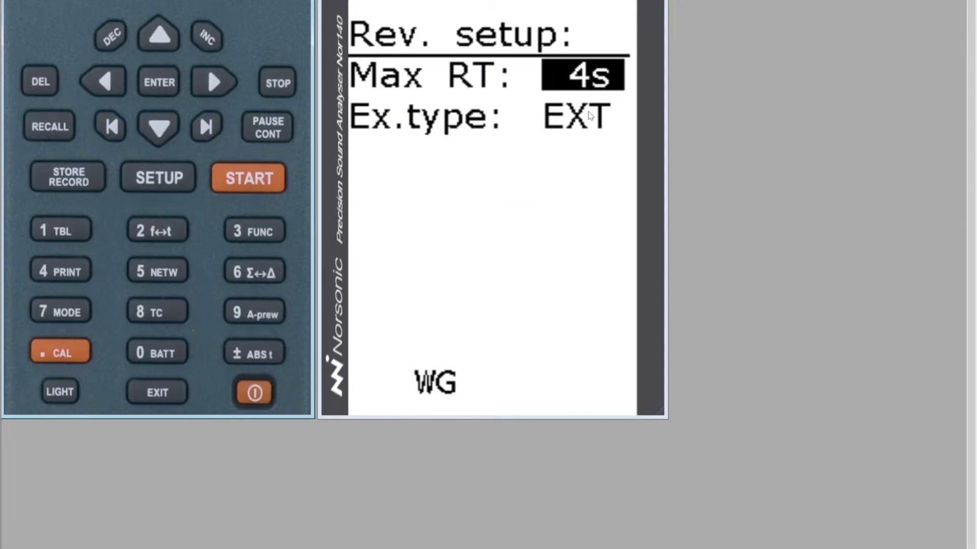
key("Down")
key("Right")
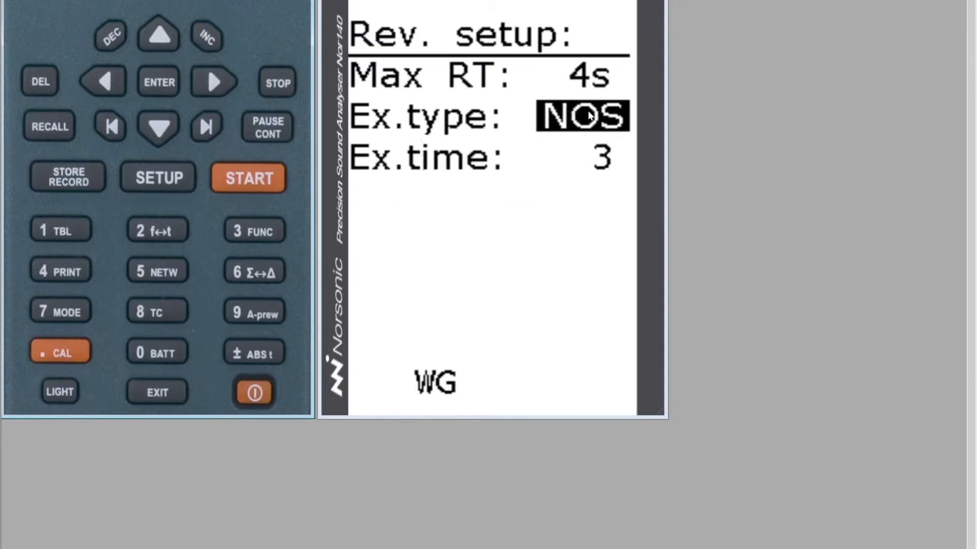
key("Escape")
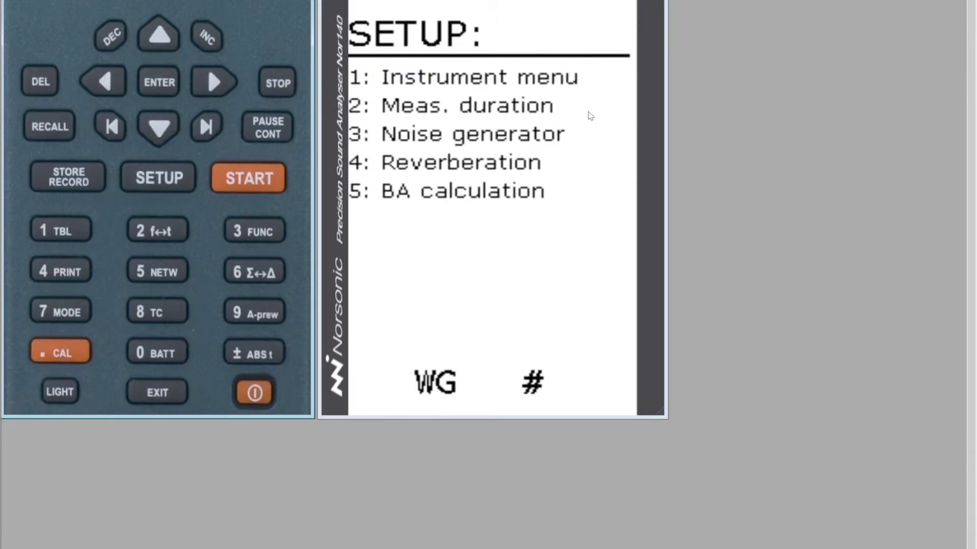
- Keep BA calculation on ISO-16283-1 instead of ASTM E336 and go to the airborne summary
key("5")
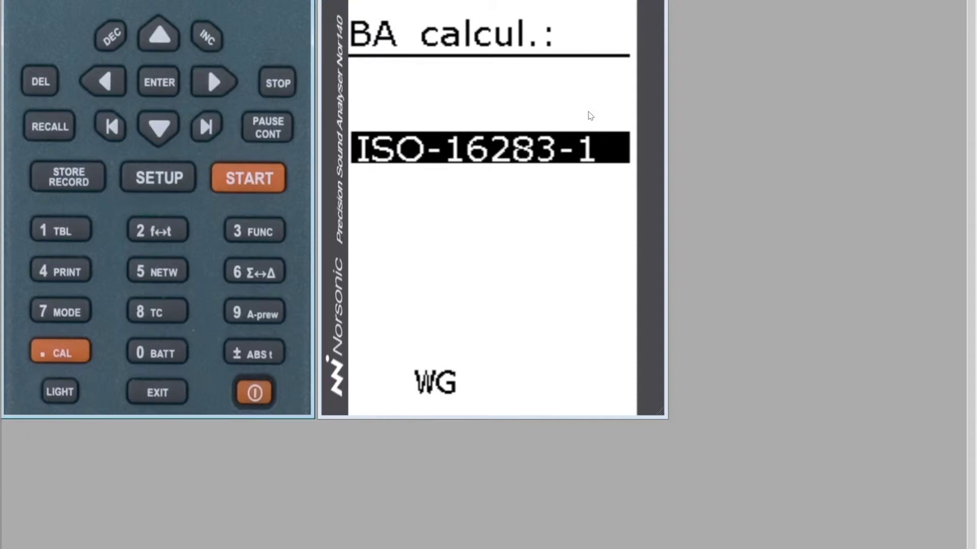
key("Right")
key("Right")
key("Return")
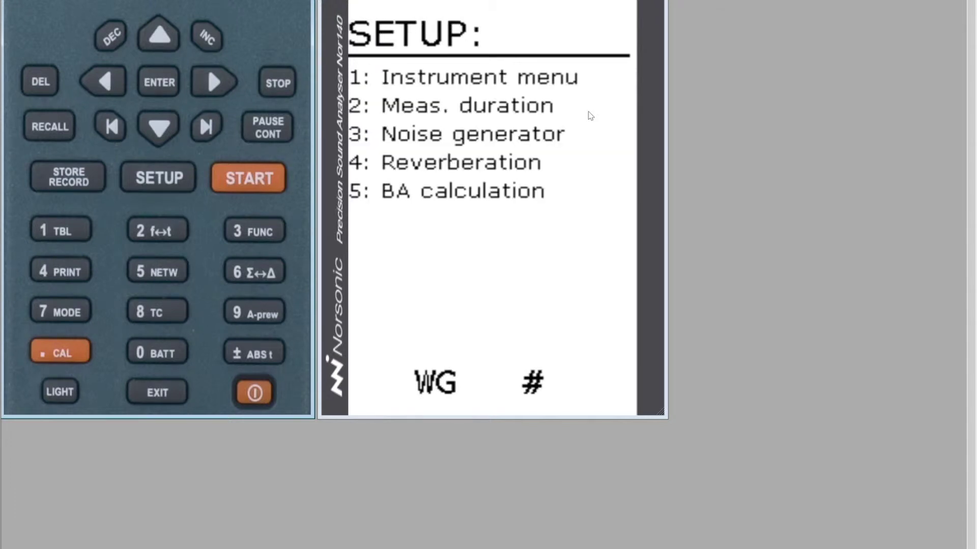
key("Escape")
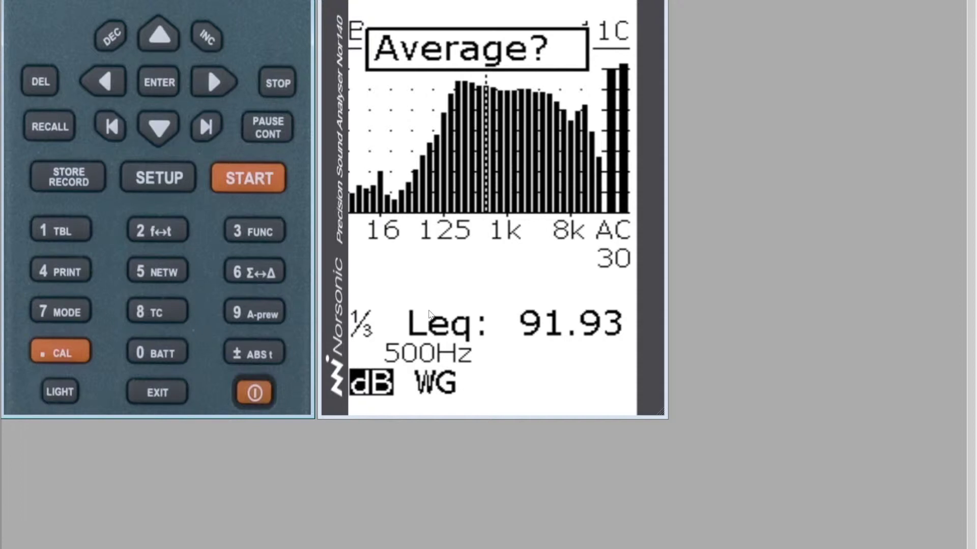
- Average more source-room L1 measurements until L1 reaches N=6, then move to the L2 entry
key("Return")
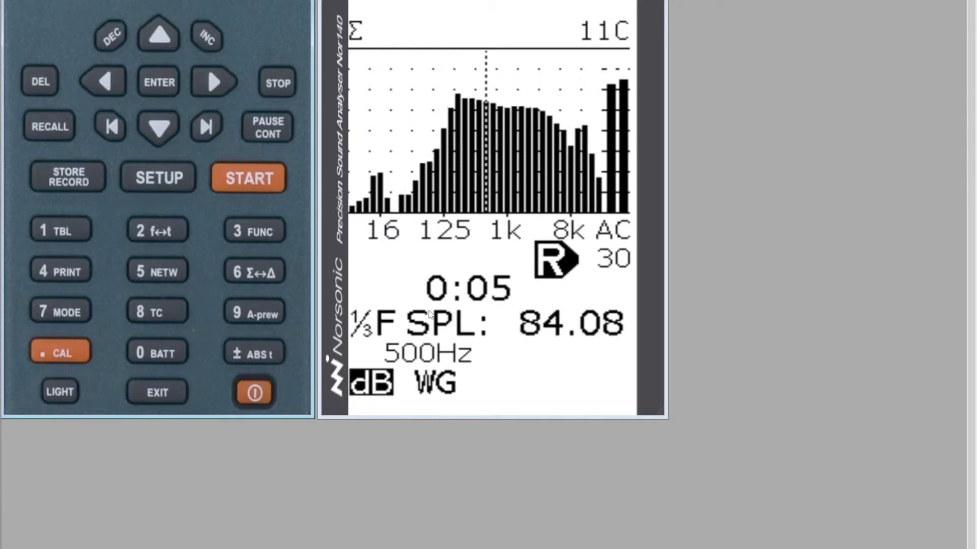
key("s")
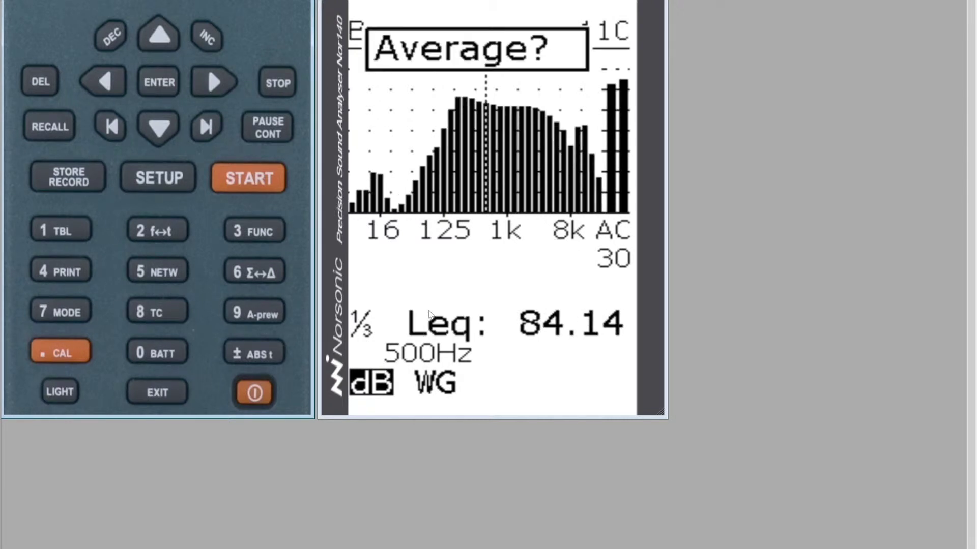
key("Return")
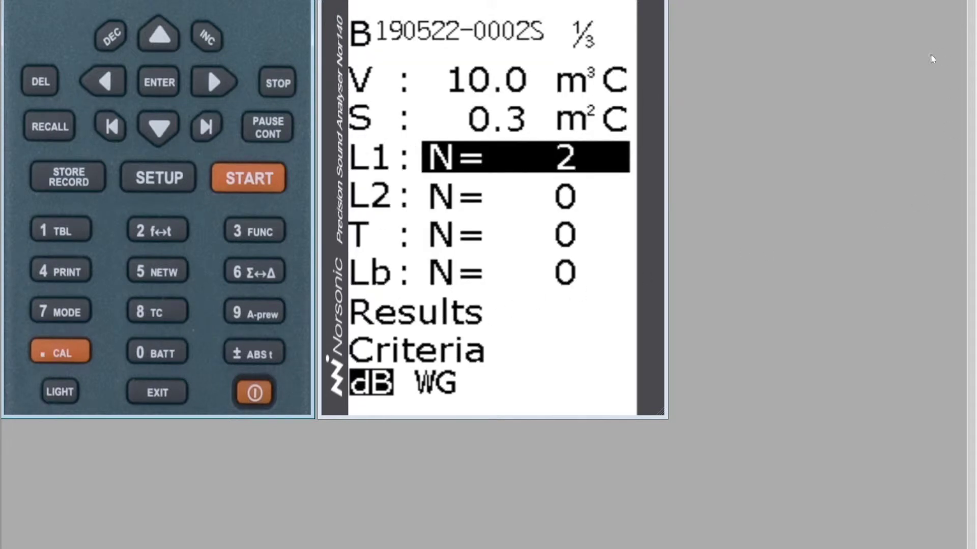
key("s")
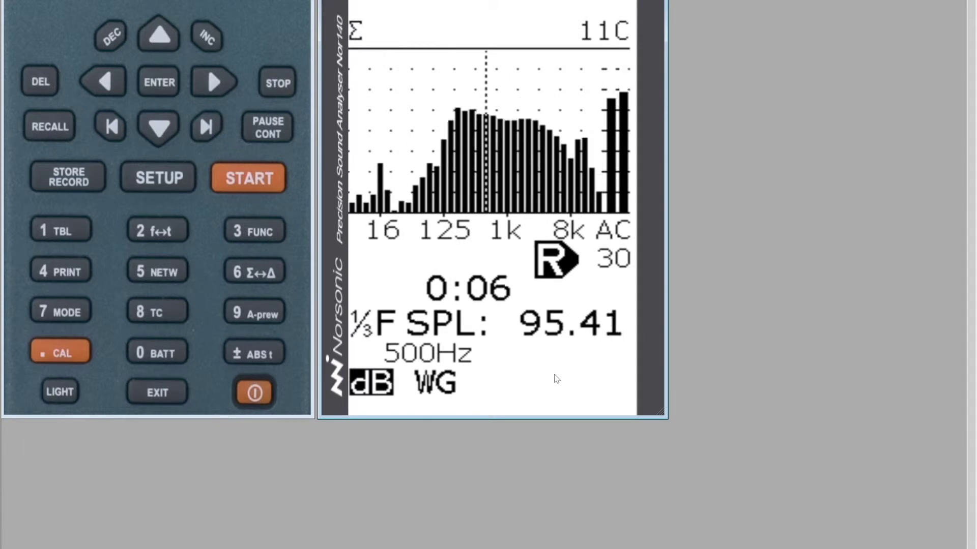
key("s")
key("Return")
key("Down")
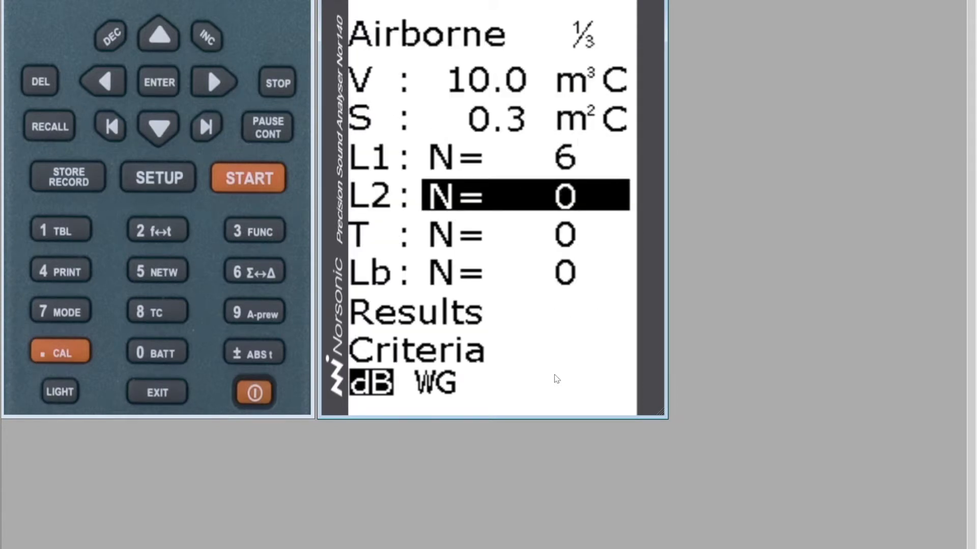
- Measure the first two receiving-room L2 spectra and add them to the L2 average
key("s")
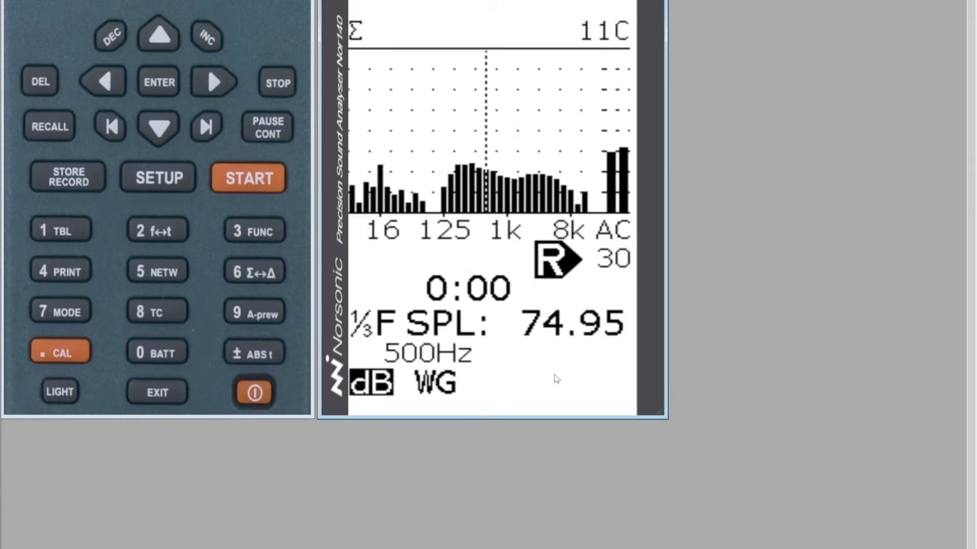
key("s")
key("Return")
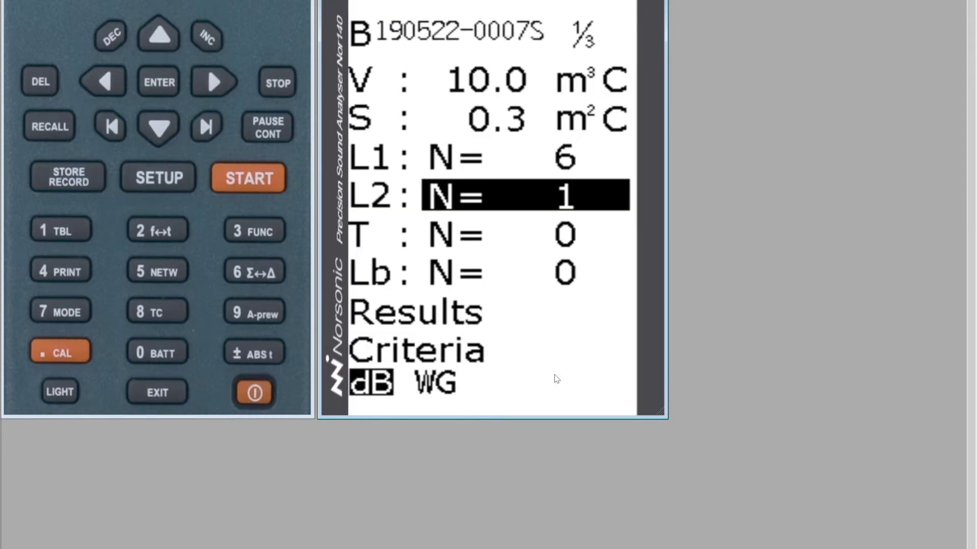
key("s")
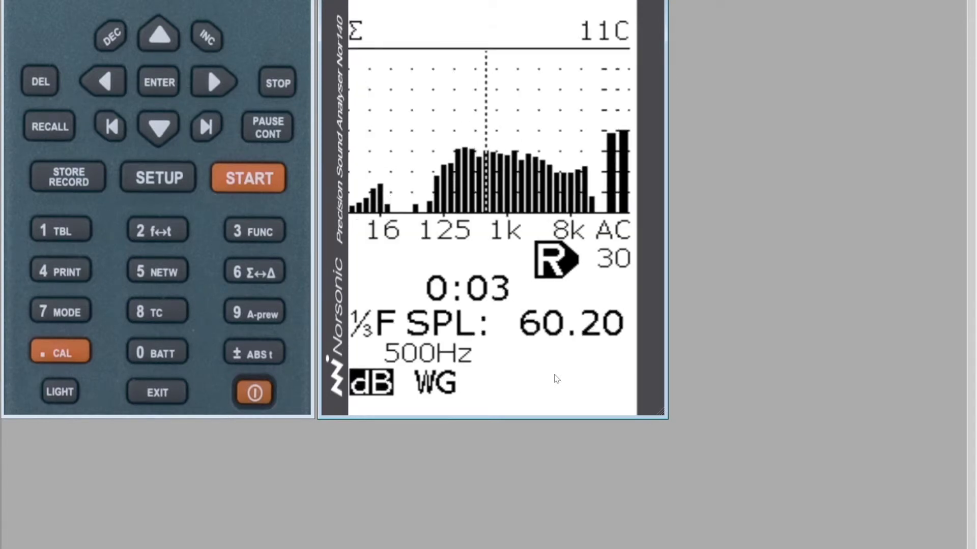
key("s")
key("Return")
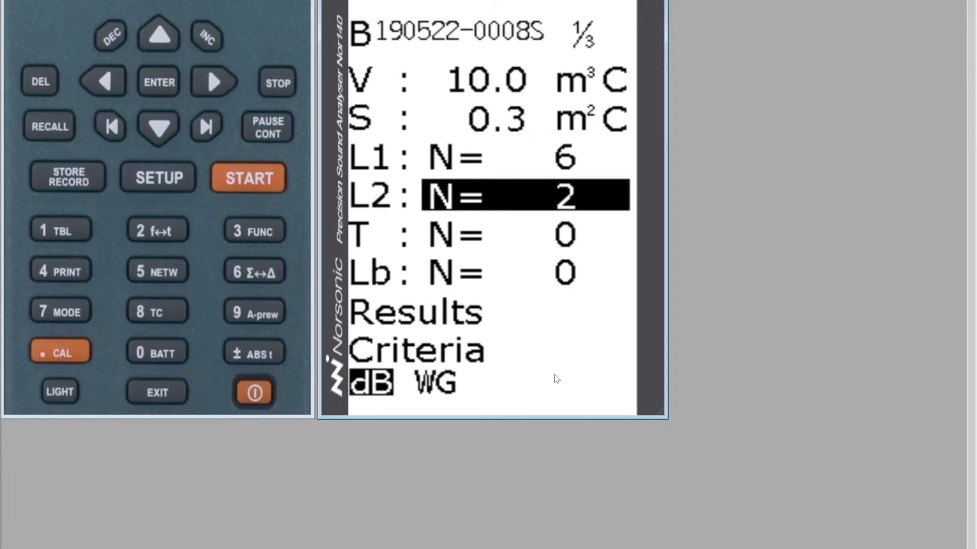
- Average four more L2 measurements to bring L2 to N=6, then move to the T entry
key("s")
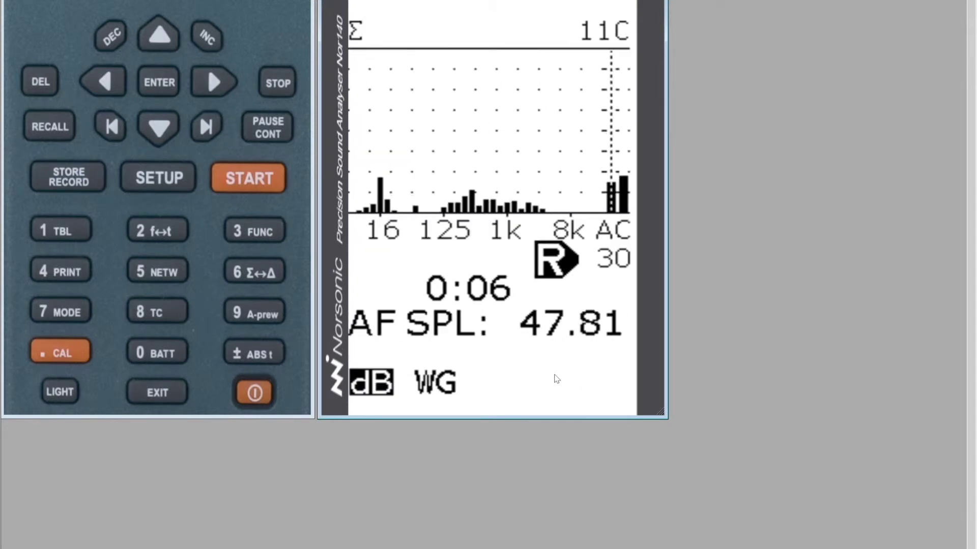
key("Return")
key("s")
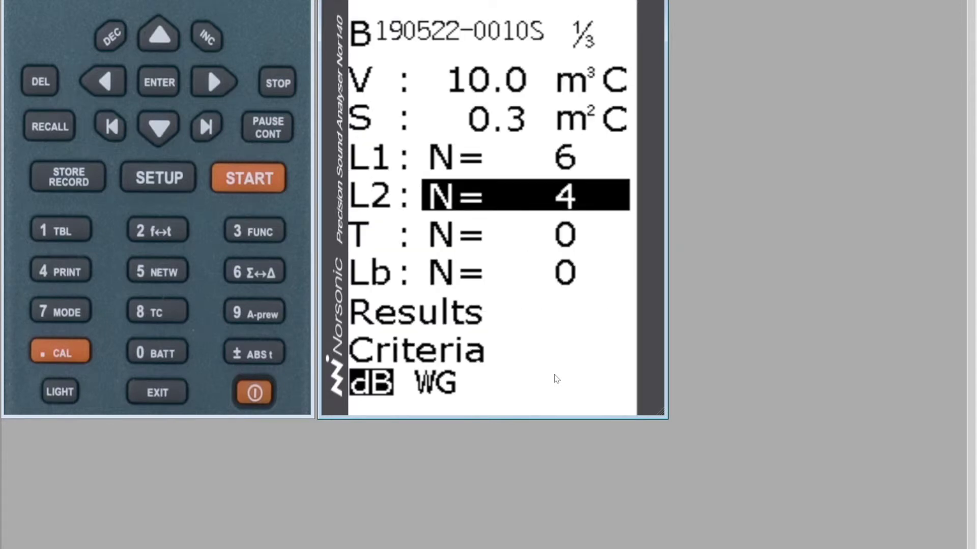
key("s")
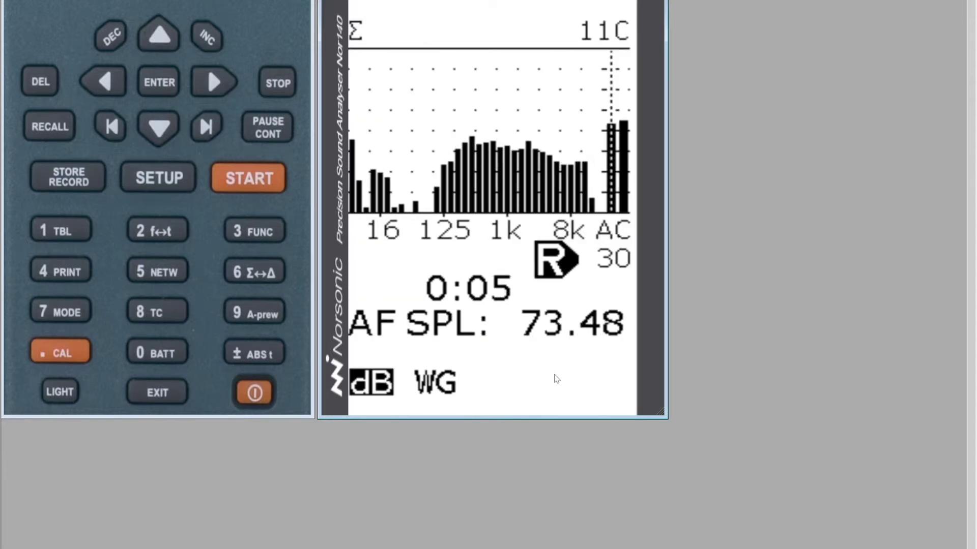
key("Return")
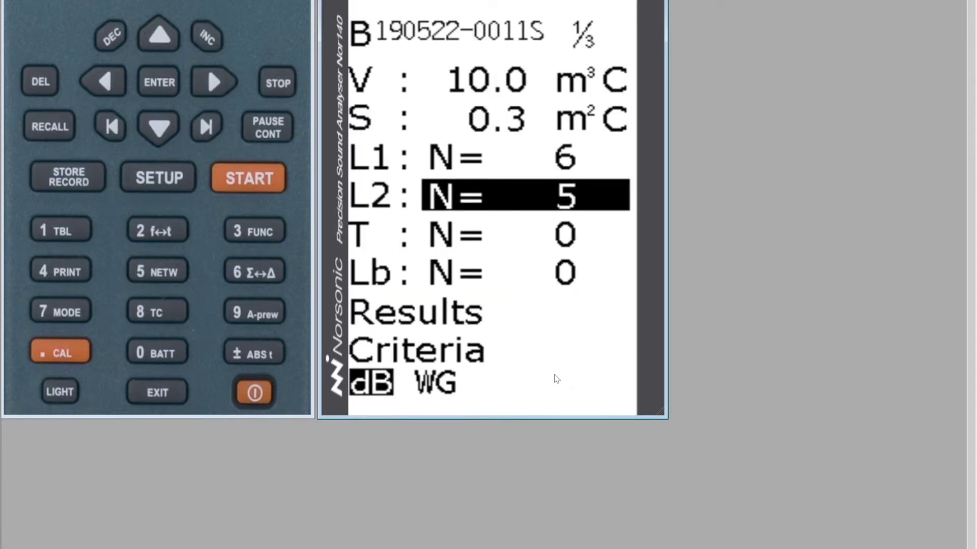
key("s")
key("Return")
key("Down")
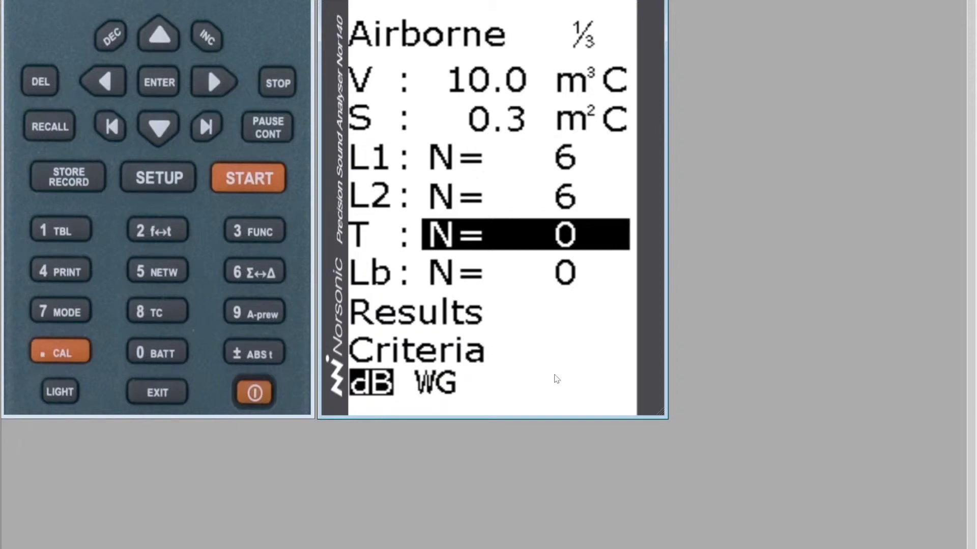
- Open the Reverberation setup, which shows excitation type EXT and Max RT 4s
key("s")
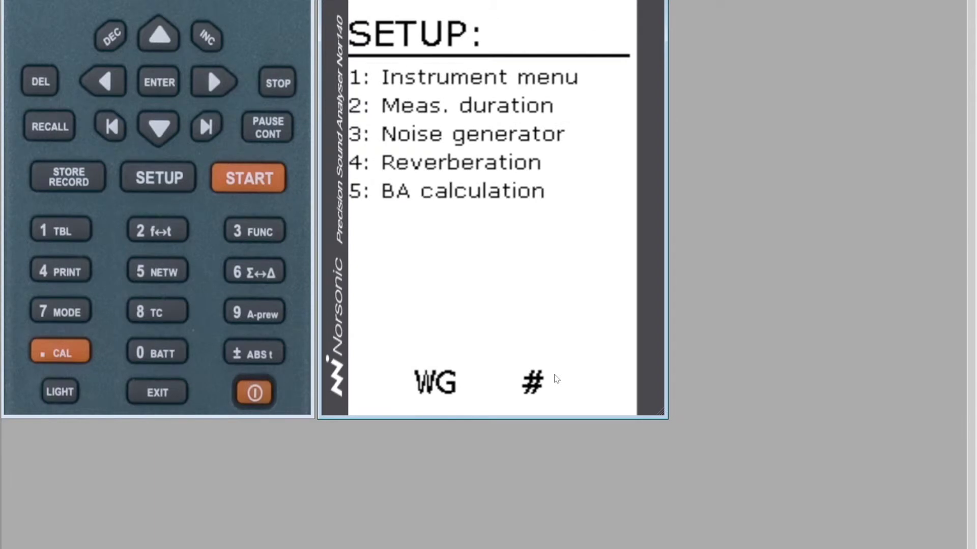
key("4")
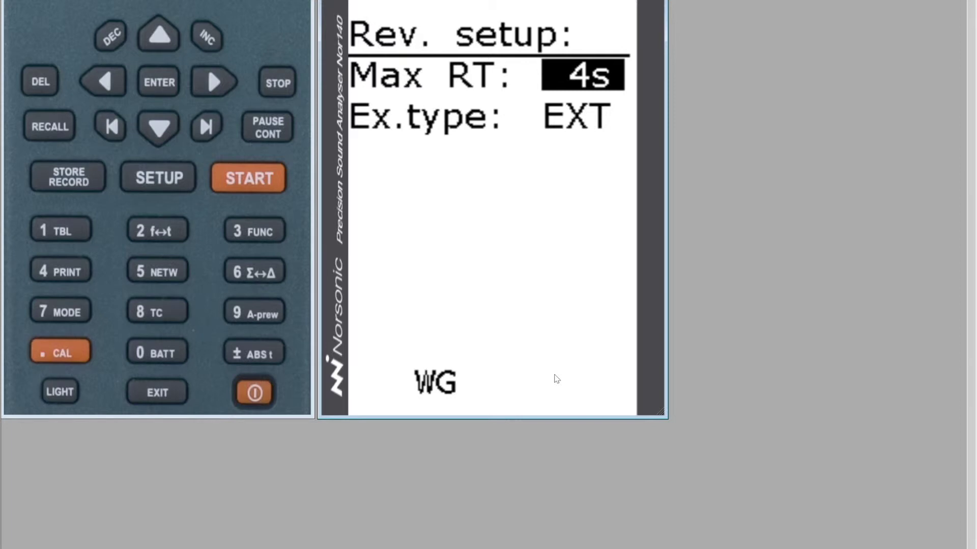
- Cycle the excitation type through NOS, EXT and IMP, then leave it on EXT
key("Down")
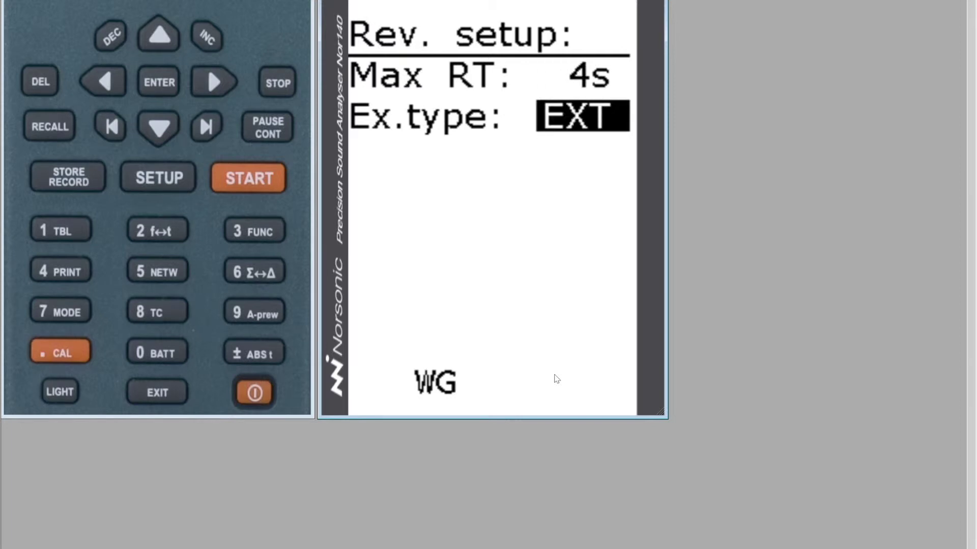
key("Right")
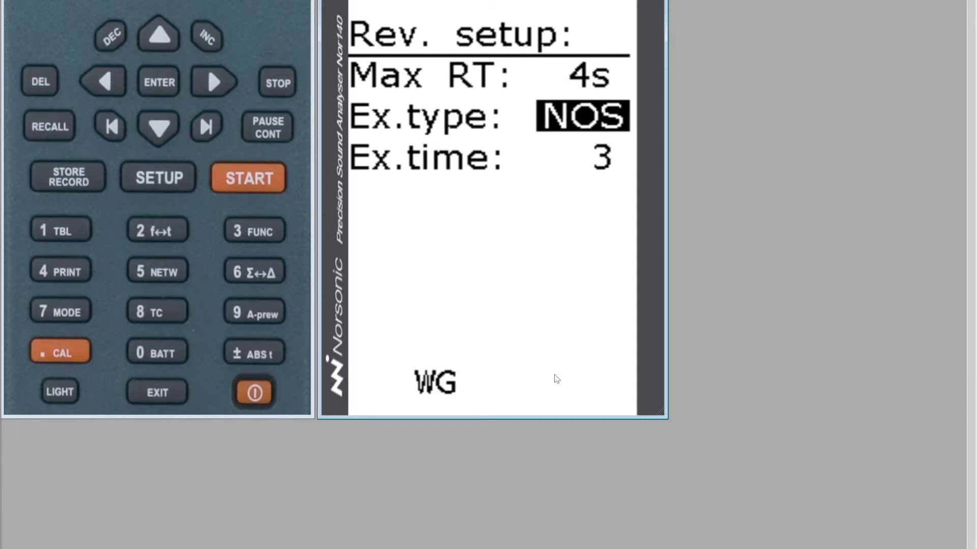
key("Right")
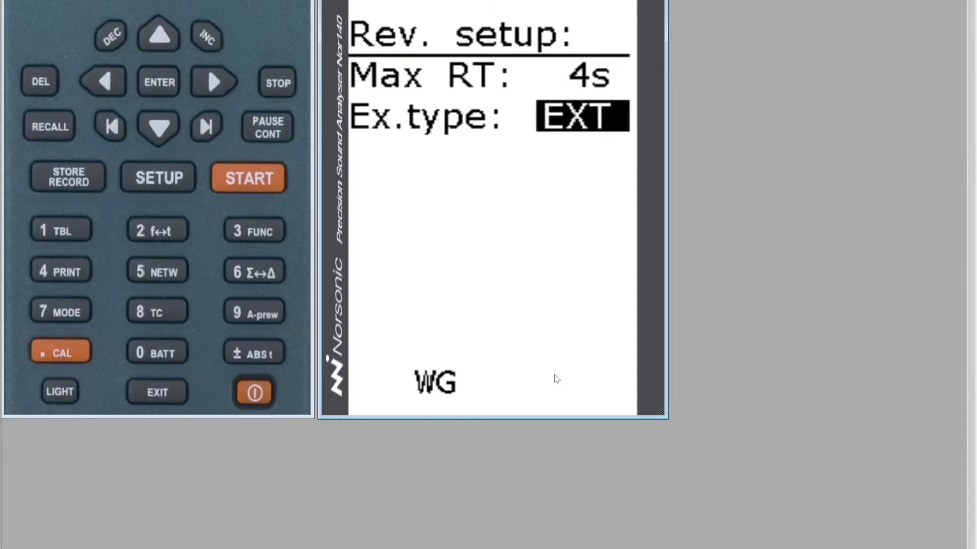
key("Right")
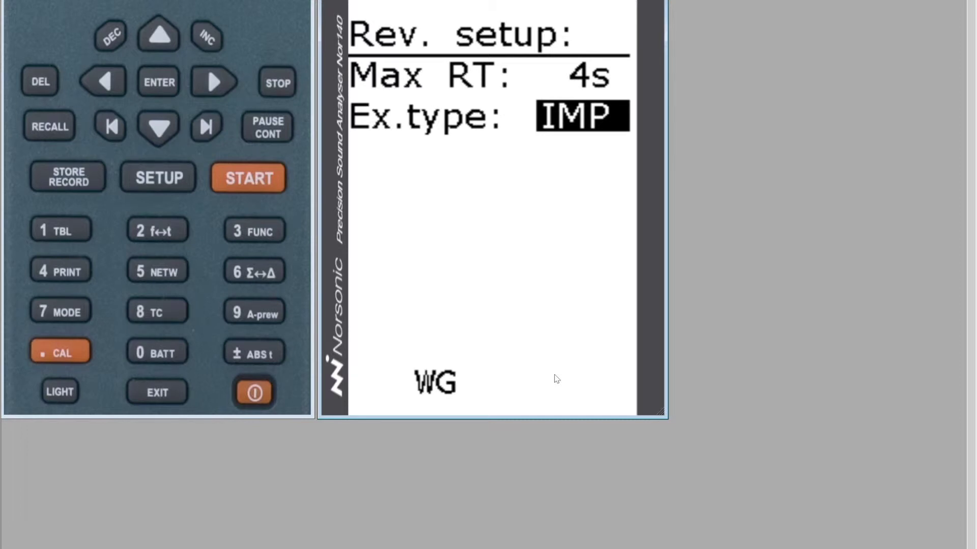
key("Right")
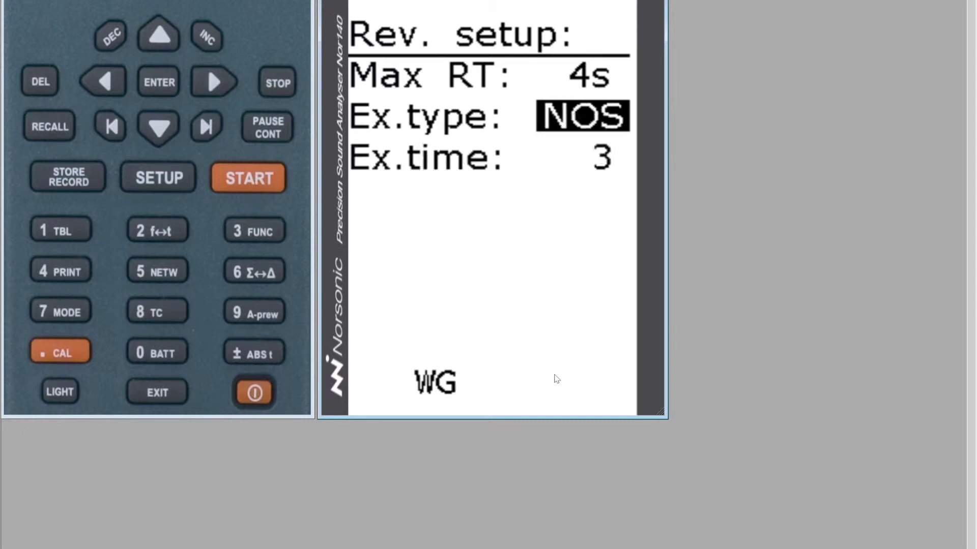
key("Right")
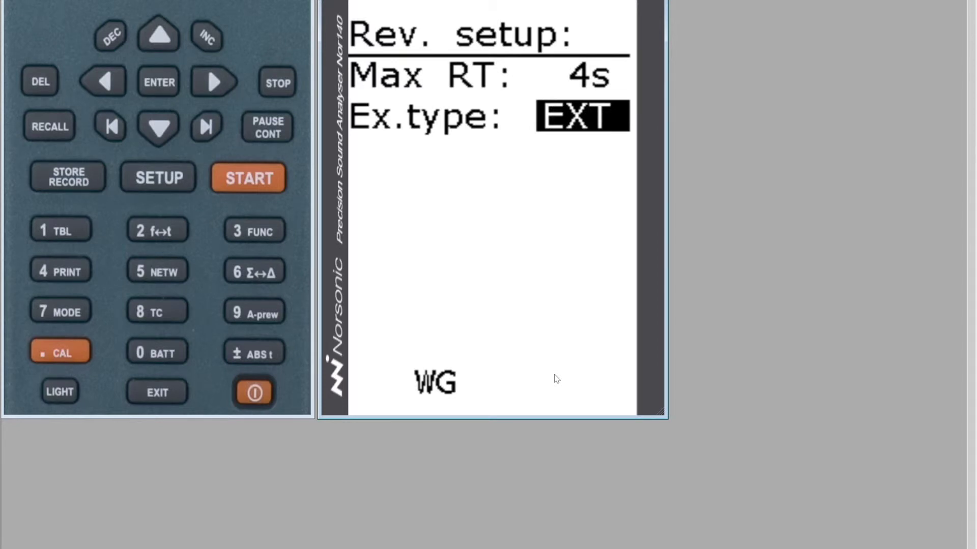
key("Return")
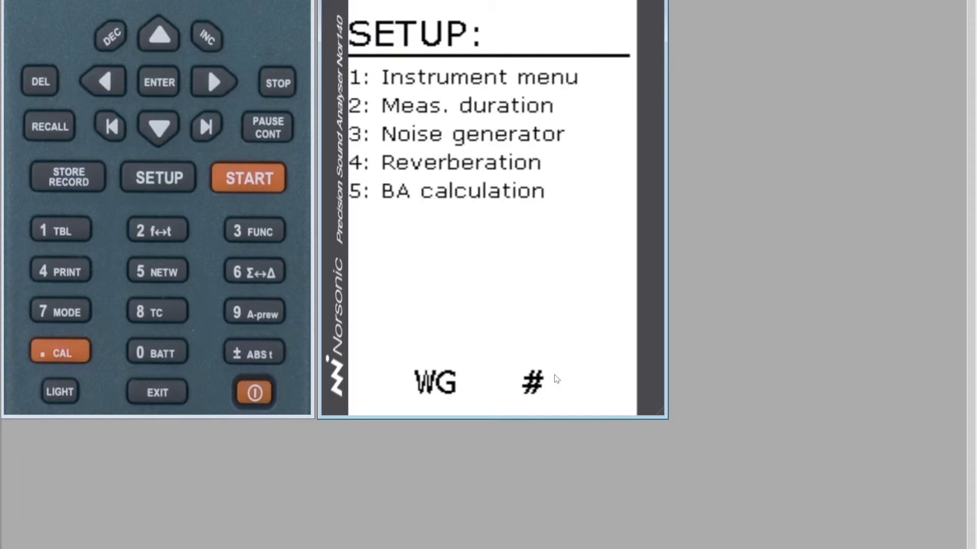